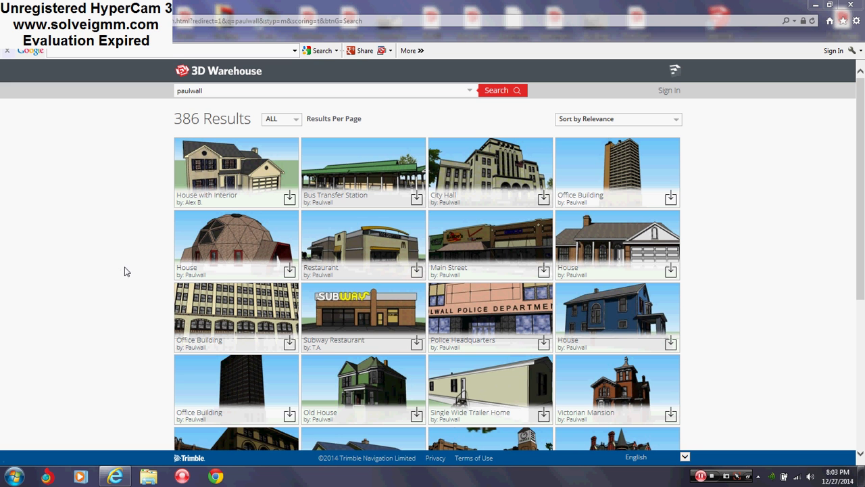
Open the page of the green "Old House" model by Paulwall from the search results
drag(860, 127, 861, 167)
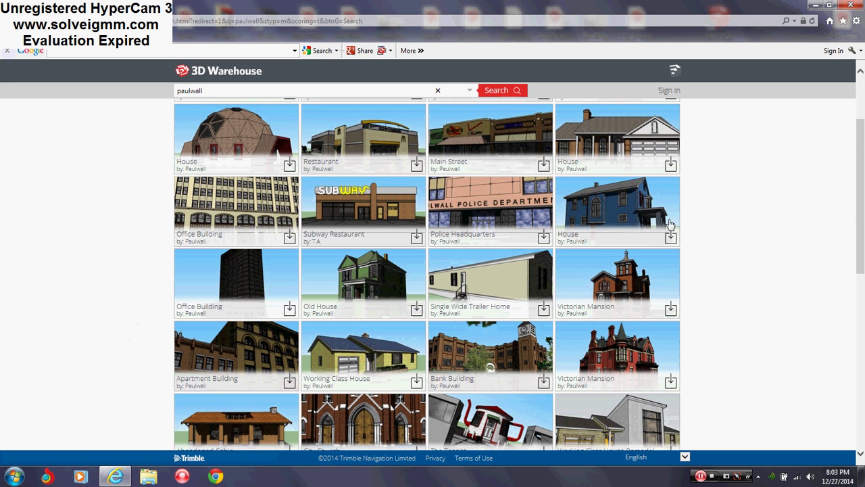
click(363, 291)
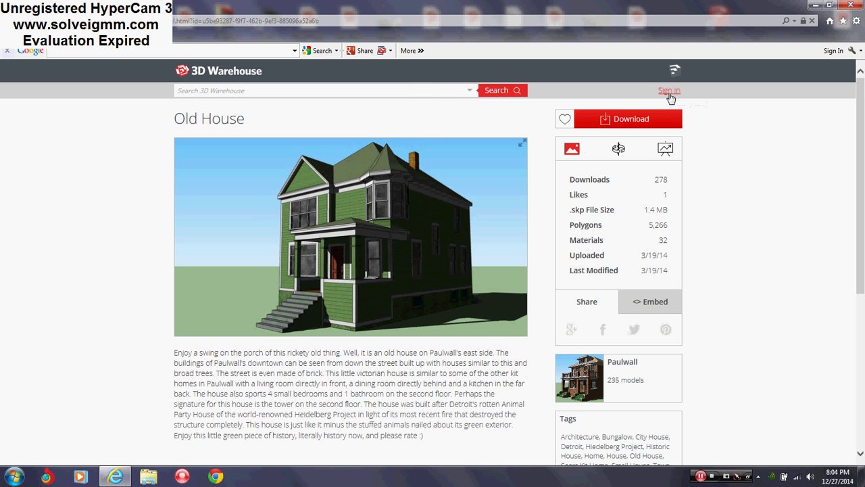
Sign in to 3D Warehouse by entering the Google account password
click(670, 92)
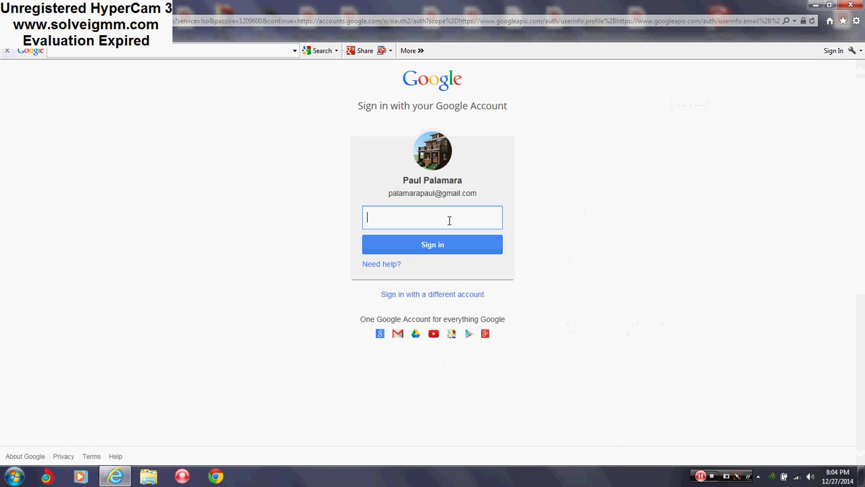
text(••)
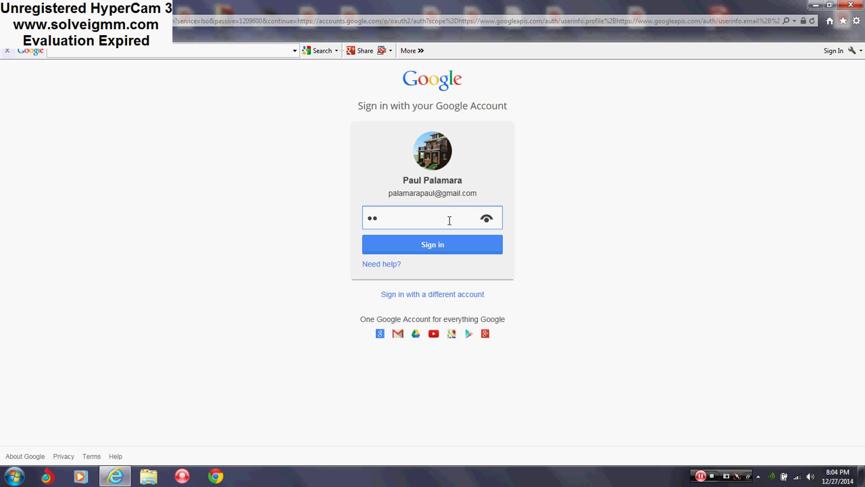
key(BackSpace)
key(BackSpace)
text(•••••••••••••)
click(442, 247)
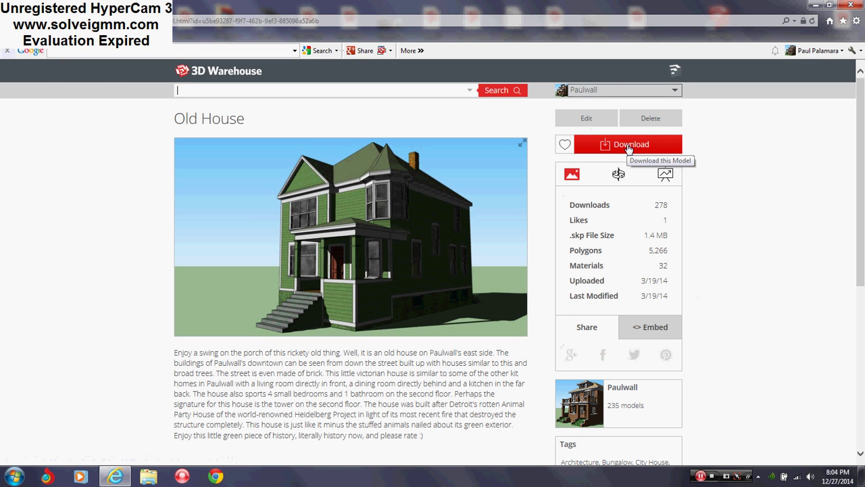
Download the Old House as a SketchUp 2014 model and open it directly in SketchUp
click(629, 145)
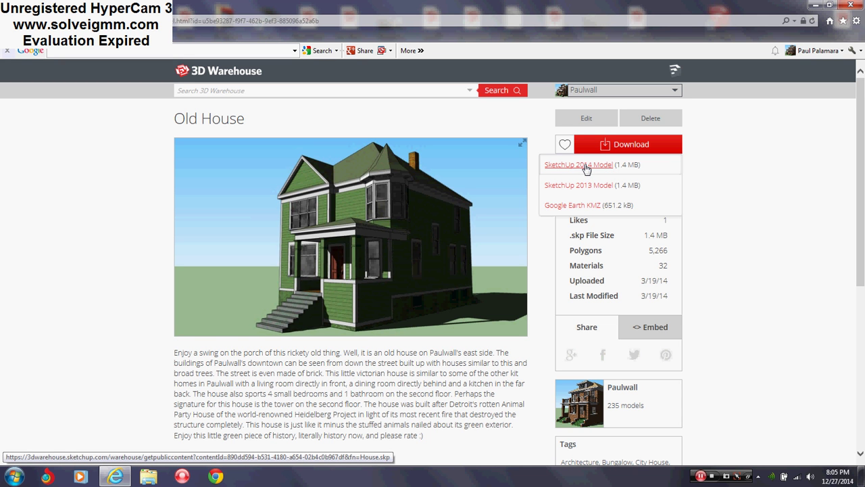
click(586, 168)
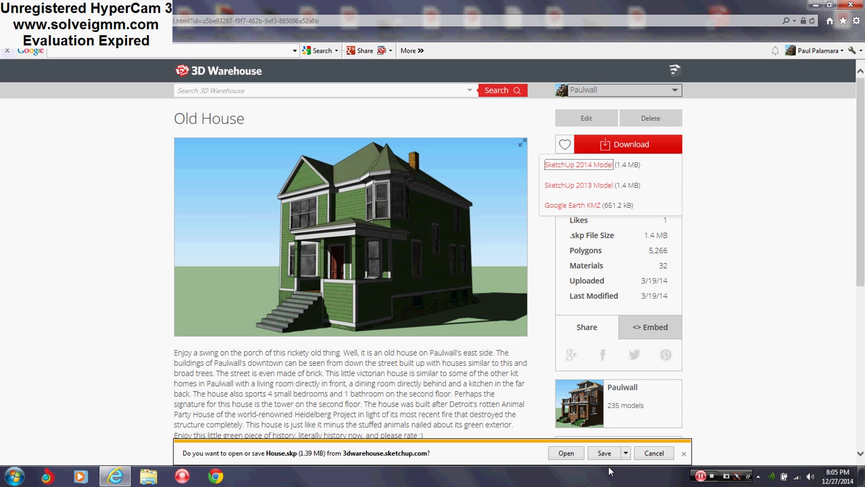
click(566, 453)
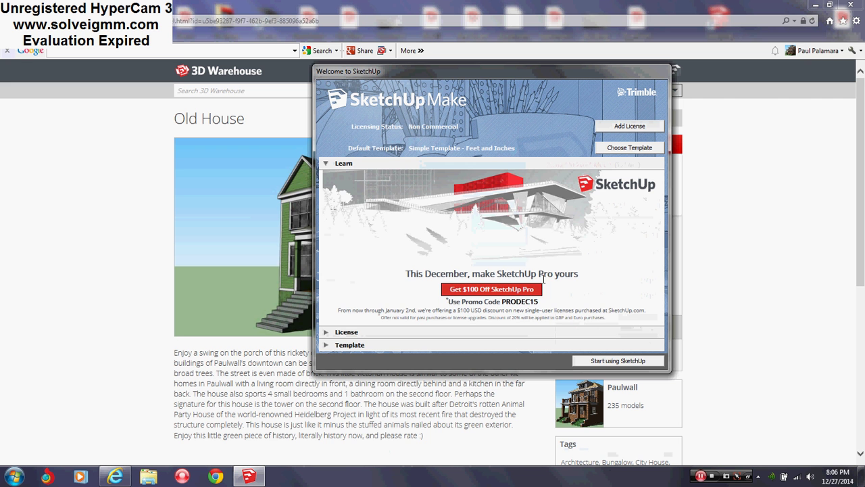
click(604, 361)
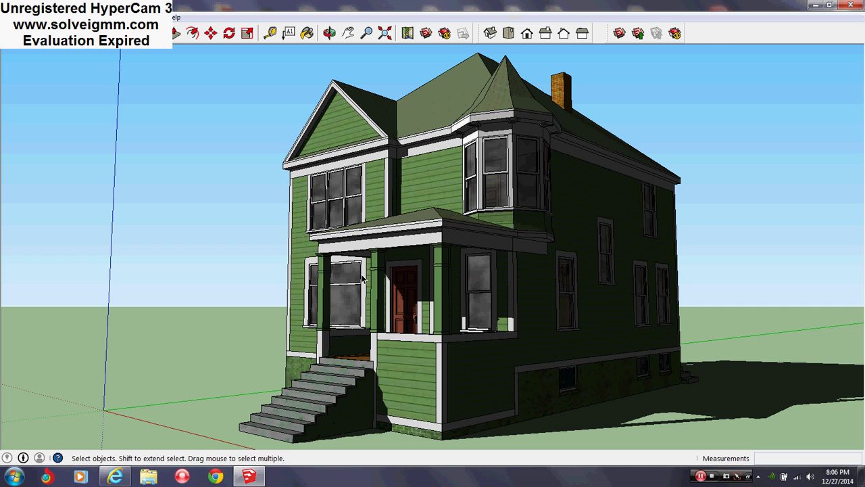
Add a scene that stores the current view of the house
key(l)
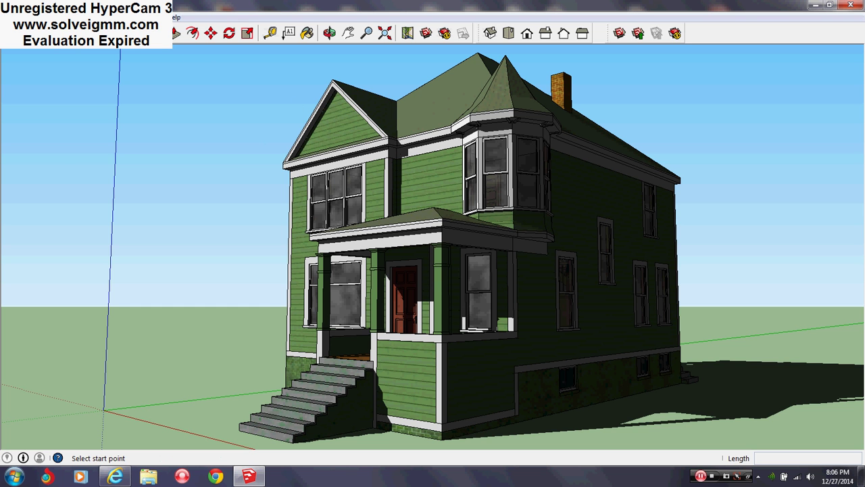
click(49, 17)
mouse_move(96, 191)
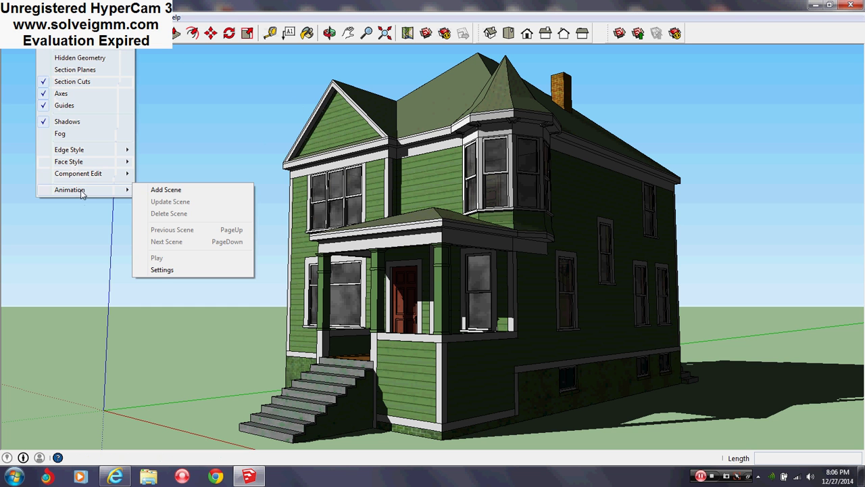
click(165, 190)
click(444, 284)
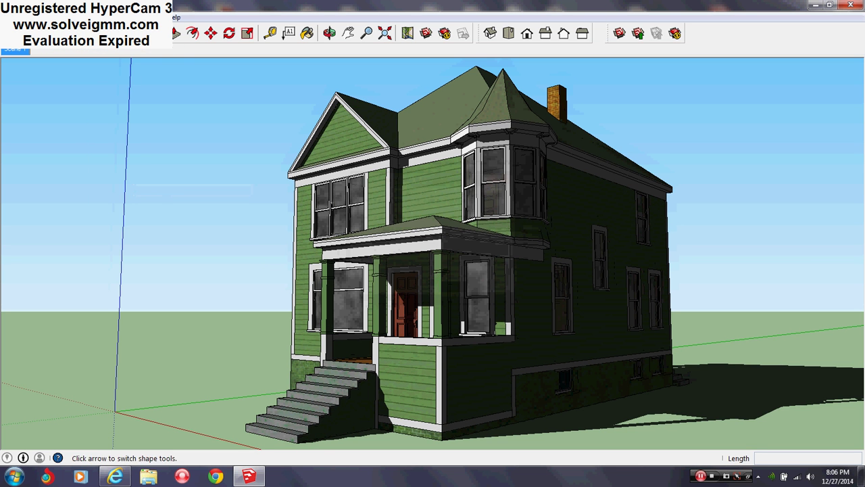
Turn off the model's shadows in the shadow settings and close the settings
click(148, 17)
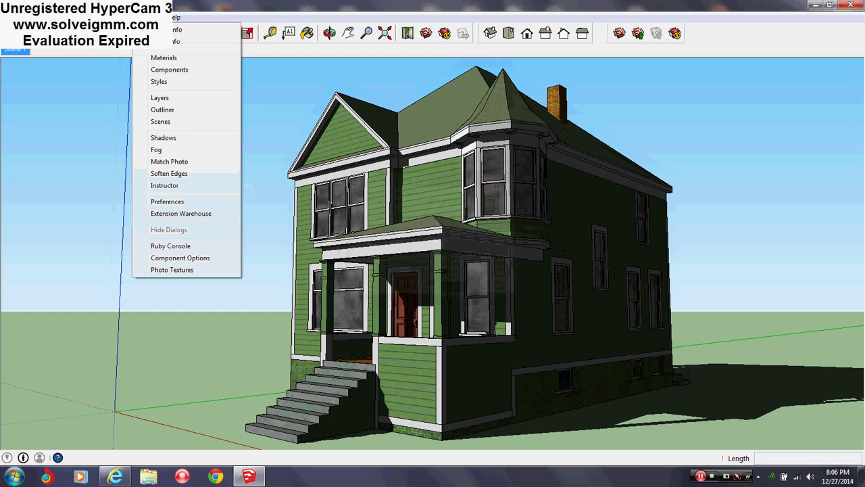
click(168, 137)
click(15, 50)
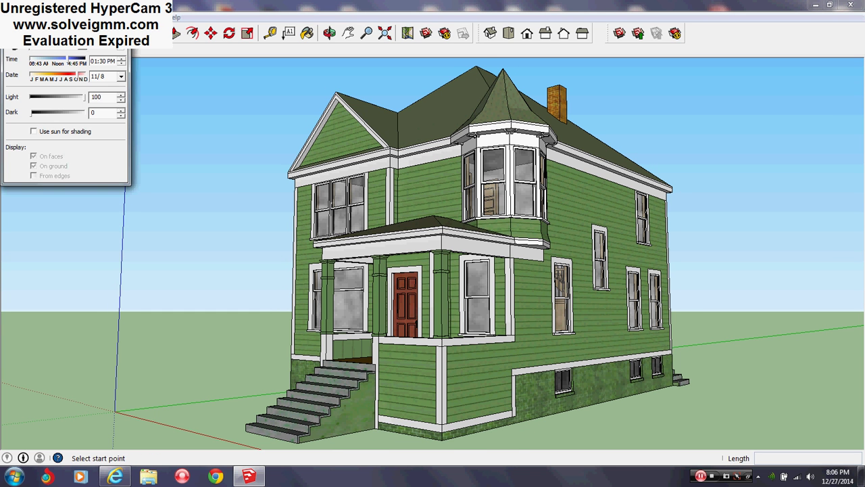
click(68, 46)
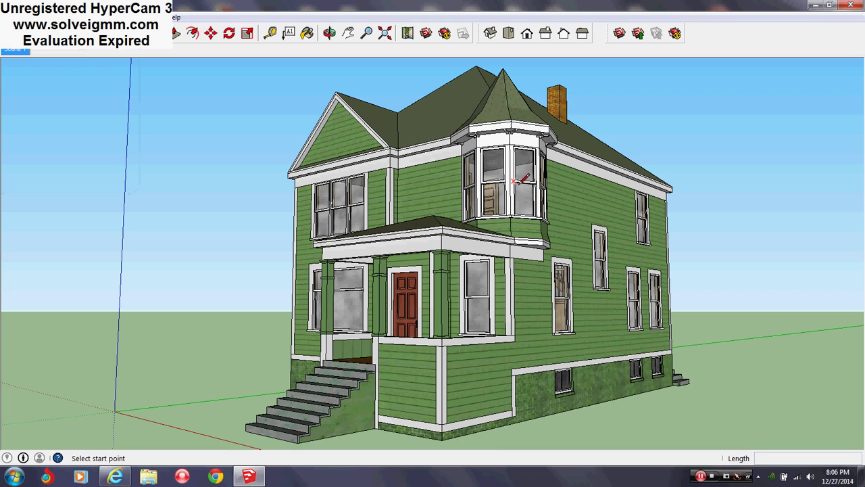
Hide the Roof and Second Floor layers to expose the first-floor interior
middle_drag(517, 182, 499, 263)
scroll(548, 313, up, 3)
scroll(548, 312, down, 3)
middle_drag(548, 312, 200, 239)
mouse_move(483, 235)
middle_down()
mouse_move(305, 260)
mouse_move(122, 253)
middle_up()
key(l)
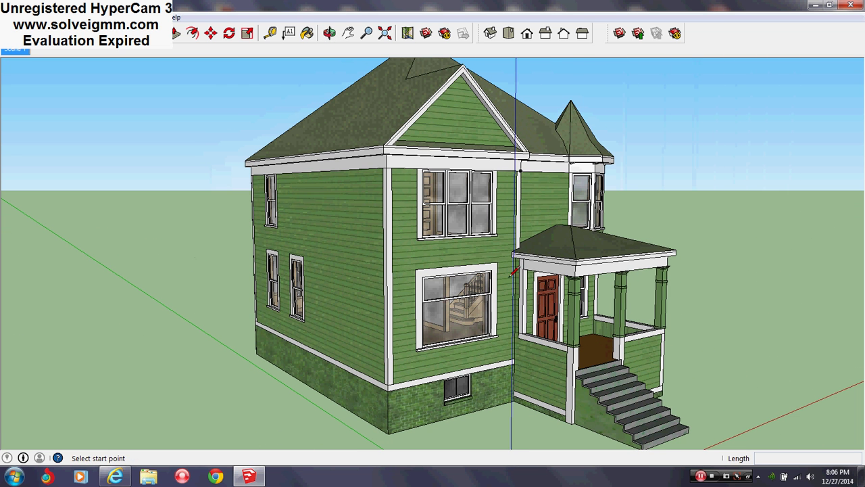
click(145, 17)
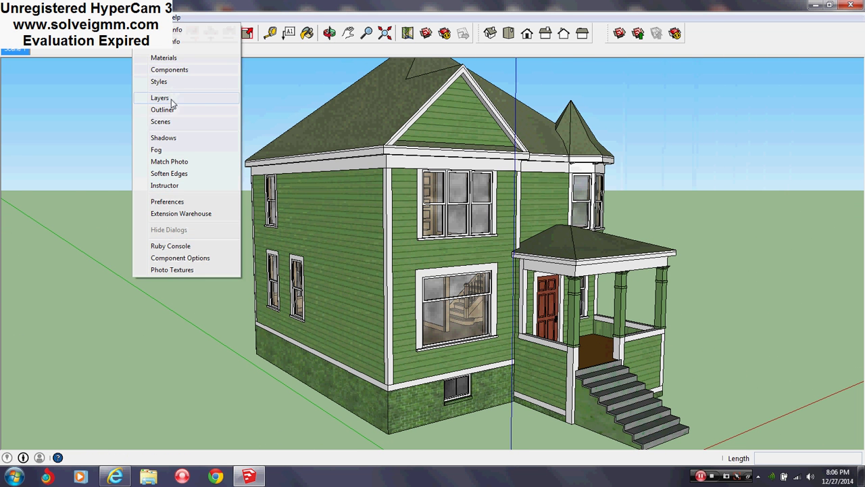
click(172, 98)
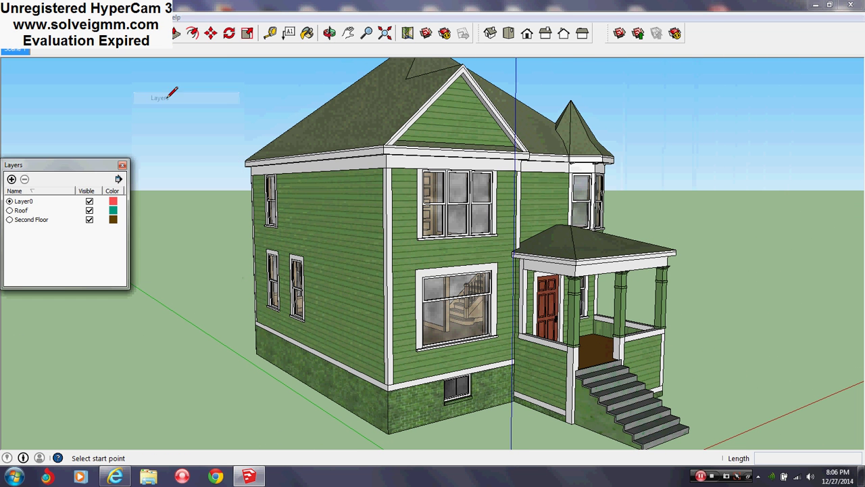
click(89, 210)
click(89, 219)
click(122, 166)
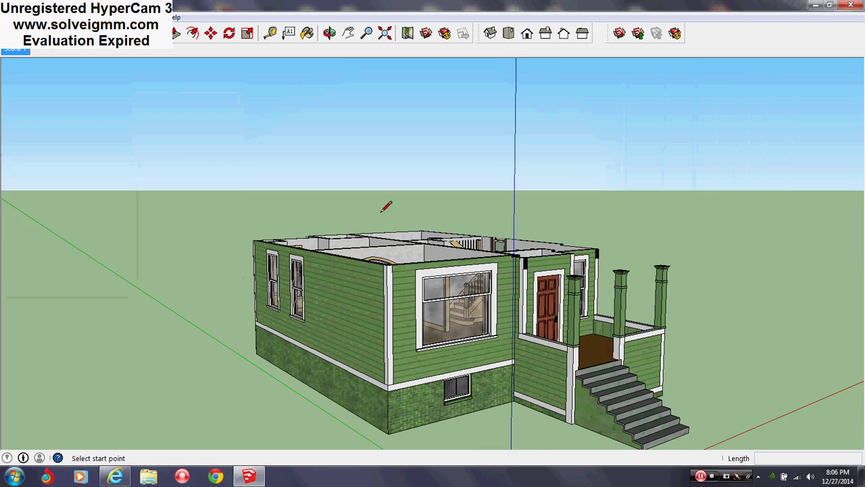
Examine the first-floor rooms, arched openings and staircase from above
middle_drag(396, 203, 442, 218)
scroll(410, 287, up, 6)
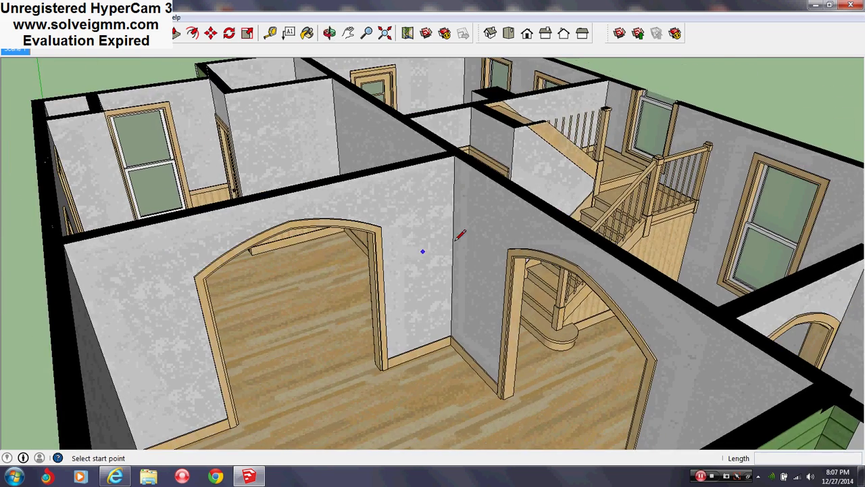
scroll(299, 203, down, 3)
scroll(371, 217, down, 2)
middle_drag(371, 216, 398, 200)
scroll(471, 264, up, 4)
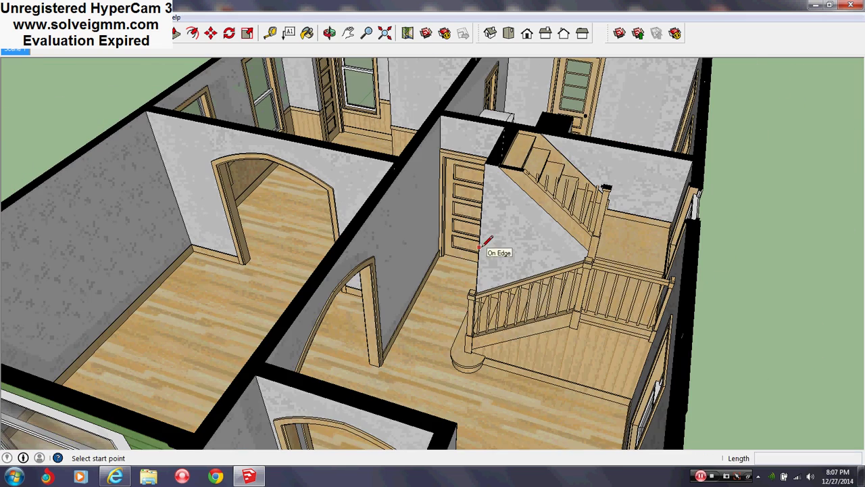
scroll(297, 161, down, 2)
scroll(354, 245, down, 1)
Sample the material of the interior wall beside the stair hall with the Paint Bucket
click(306, 32)
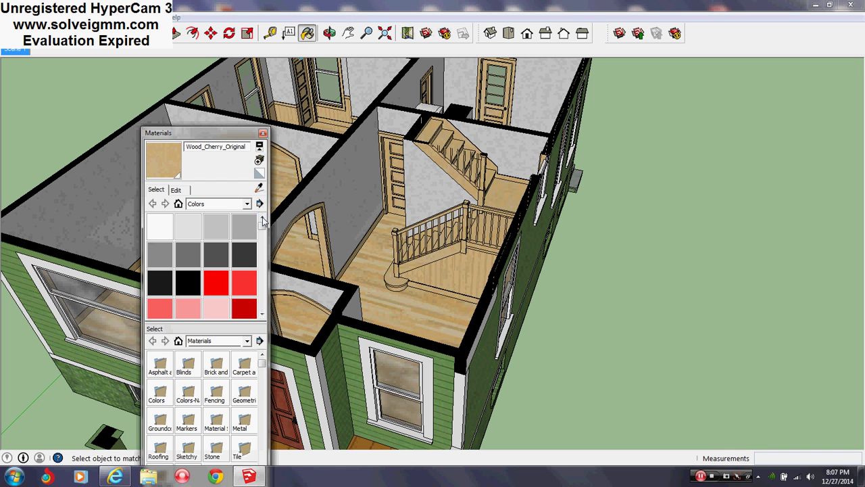
click(351, 176)
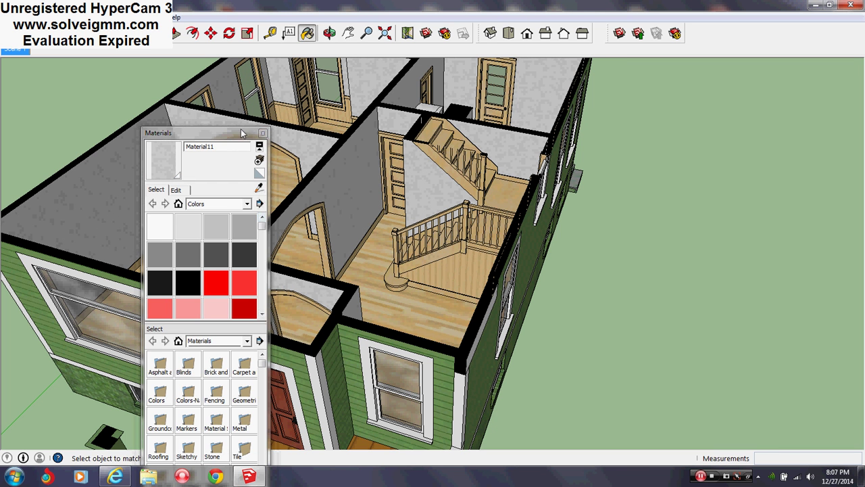
click(262, 133)
Draw a rectangle on the ground beside the house's long side wall
middle_drag(271, 169, 344, 185)
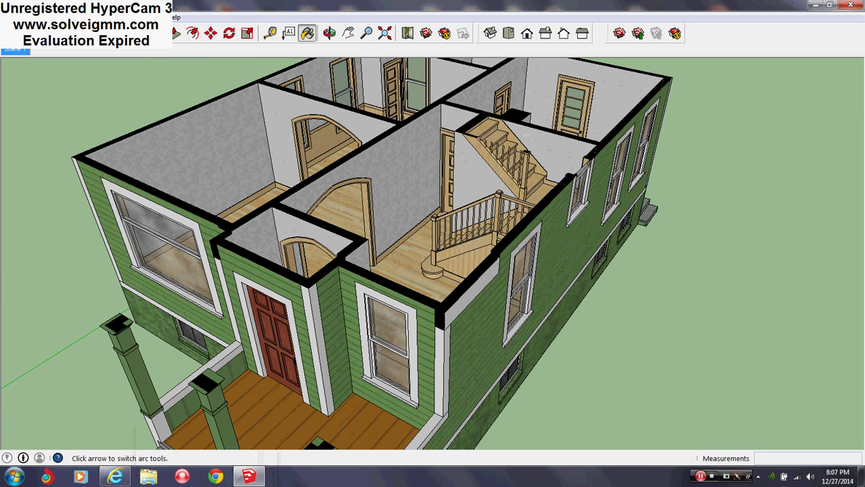
click(175, 32)
middle_drag(270, 203, 464, 296)
scroll(473, 317, up, 2)
click(479, 332)
click(639, 250)
scroll(540, 331, down, 4)
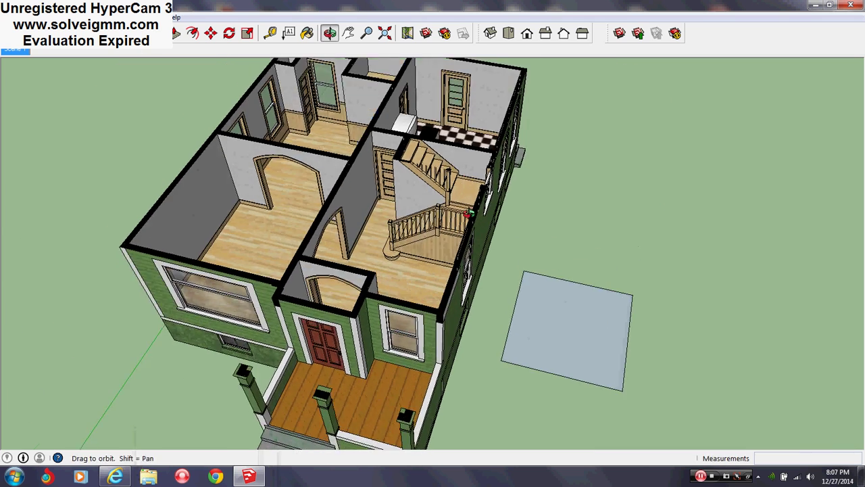
Reverse the face of the ground rectangle beside the house and clear the selection
right_click(573, 327)
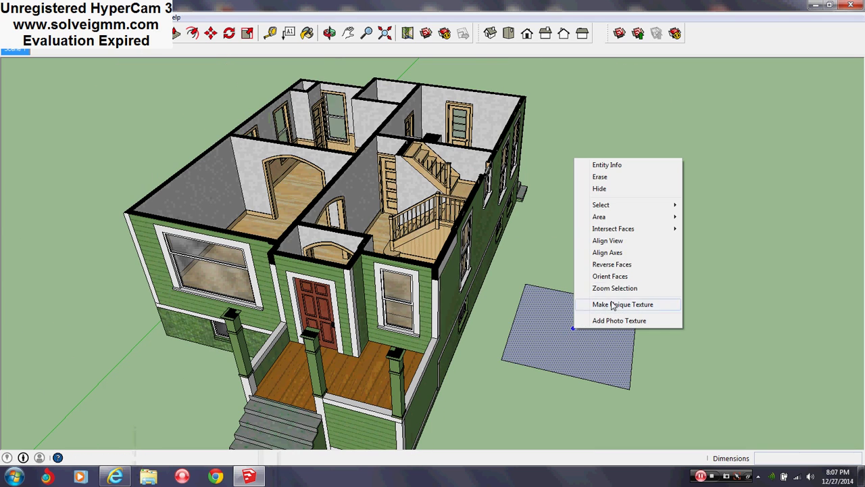
click(618, 265)
middle_drag(510, 236, 592, 234)
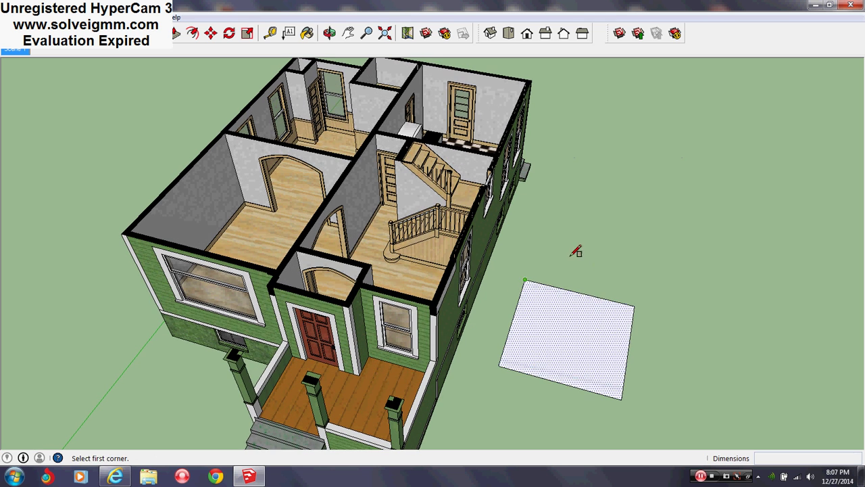
key(ctrl+t)
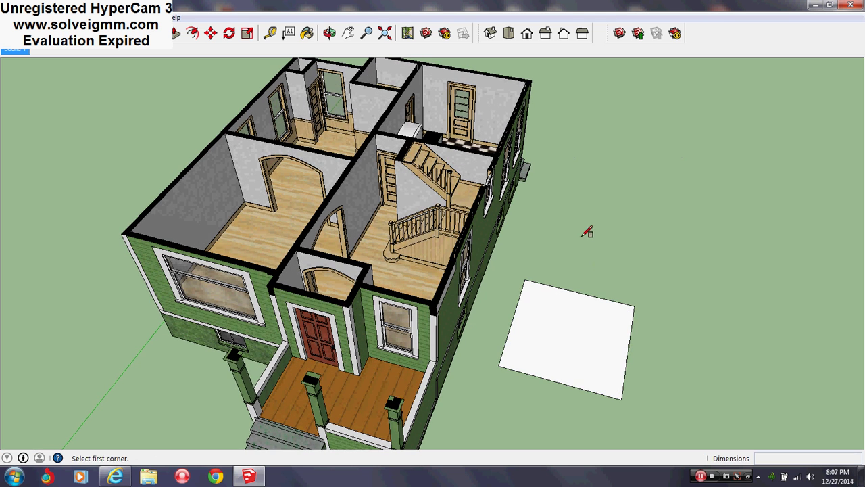
Sample the interior wall material Material11 and paint the ground rectangle with it
click(308, 34)
mouse_move(294, 223)
middle_down()
mouse_move(329, 196)
mouse_move(243, 187)
middle_up()
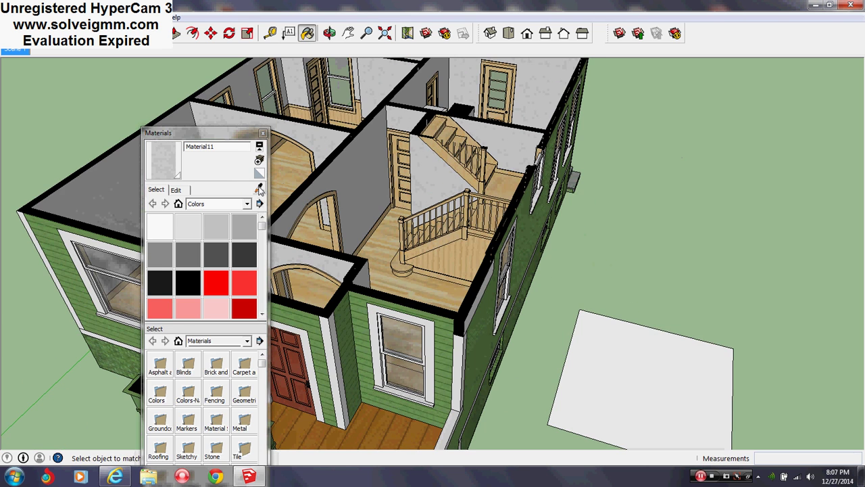
click(259, 190)
click(356, 178)
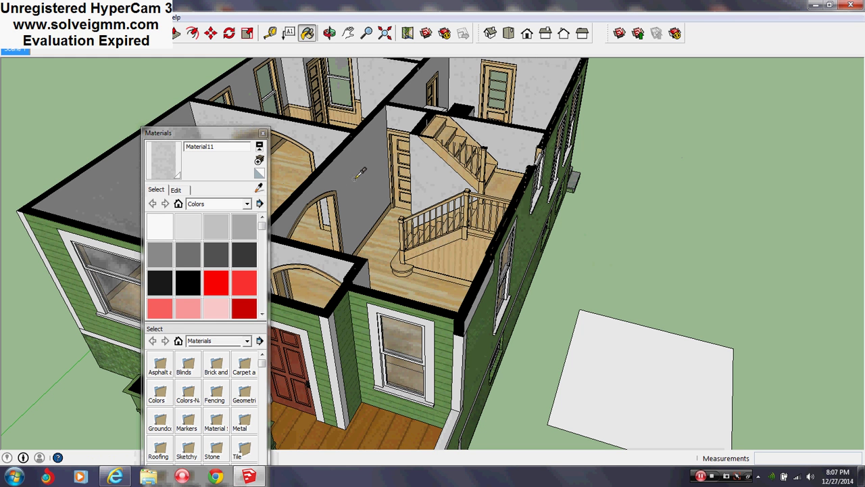
middle_drag(481, 281, 598, 419)
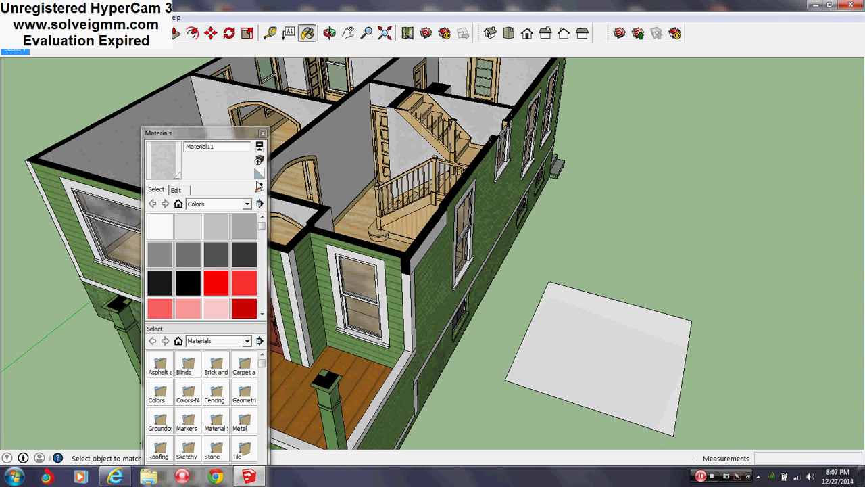
Resample the interior wall material and lighten its colour to near white, closing the material settings
click(260, 189)
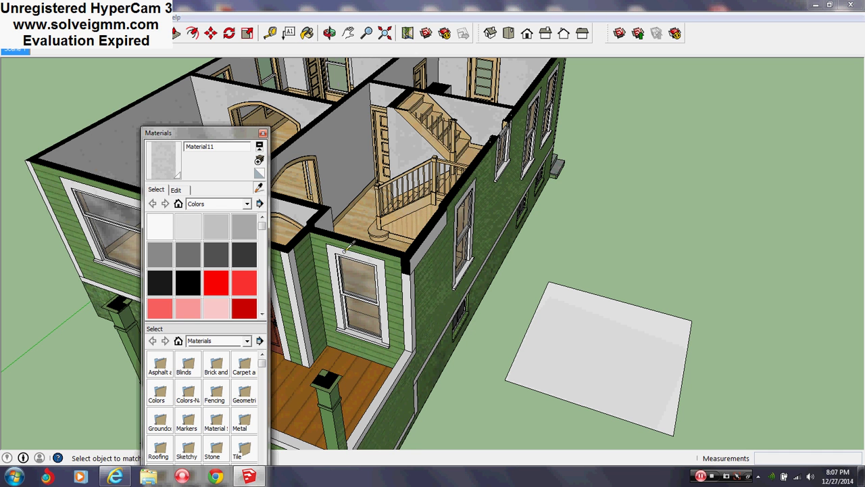
click(294, 227)
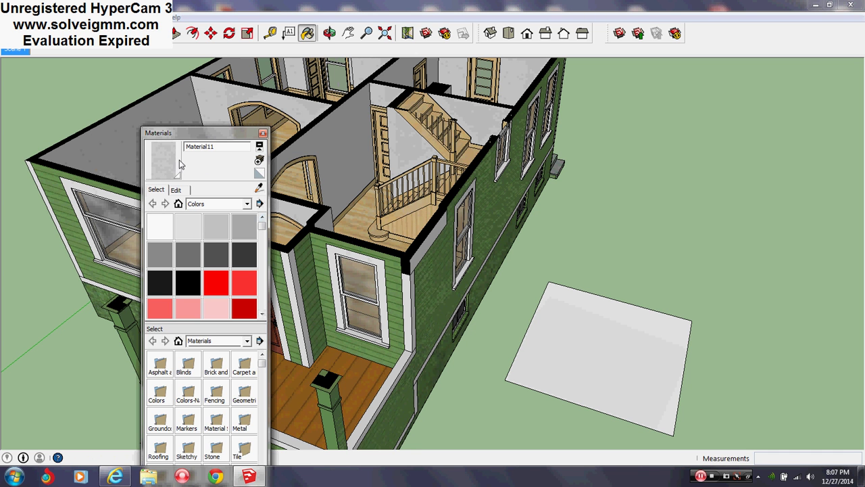
click(176, 189)
click(241, 215)
click(574, 334)
mouse_move(577, 331)
middle_down()
mouse_move(466, 248)
mouse_move(405, 230)
middle_up()
click(156, 190)
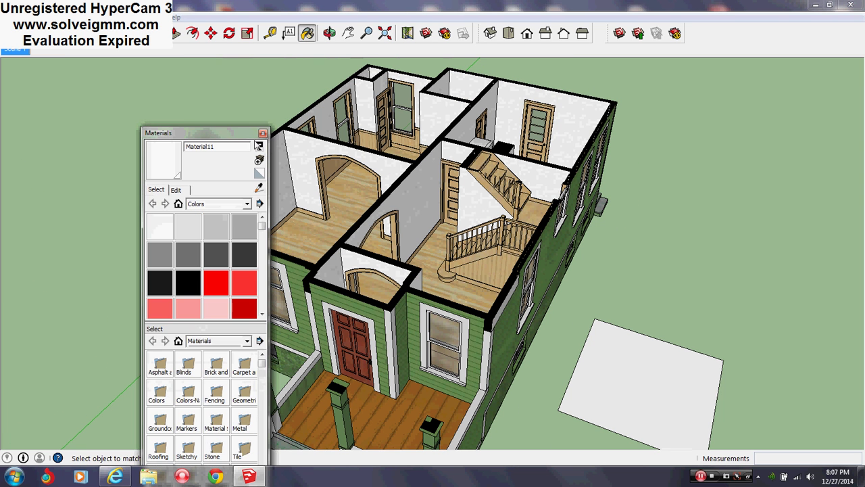
click(263, 133)
key(l)
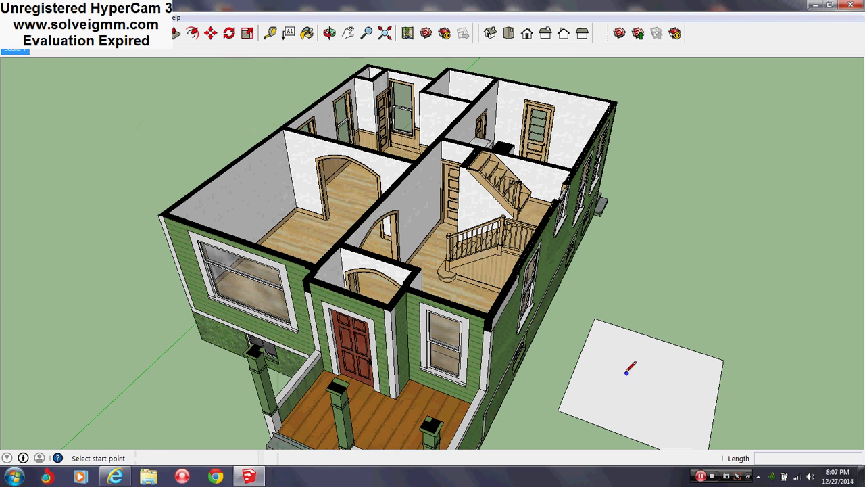
Select the ground rectangle beside the house with everything connected to it and delete it
right_click(623, 371)
mouse_move(665, 250)
click(753, 276)
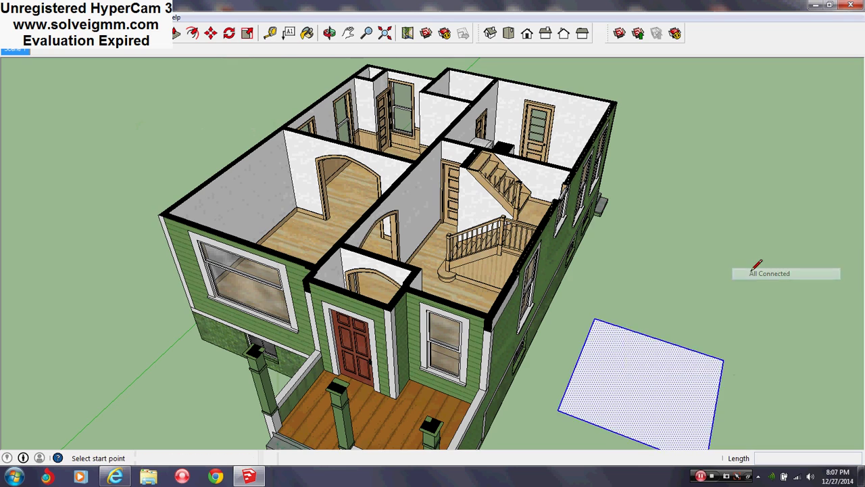
key(Delete)
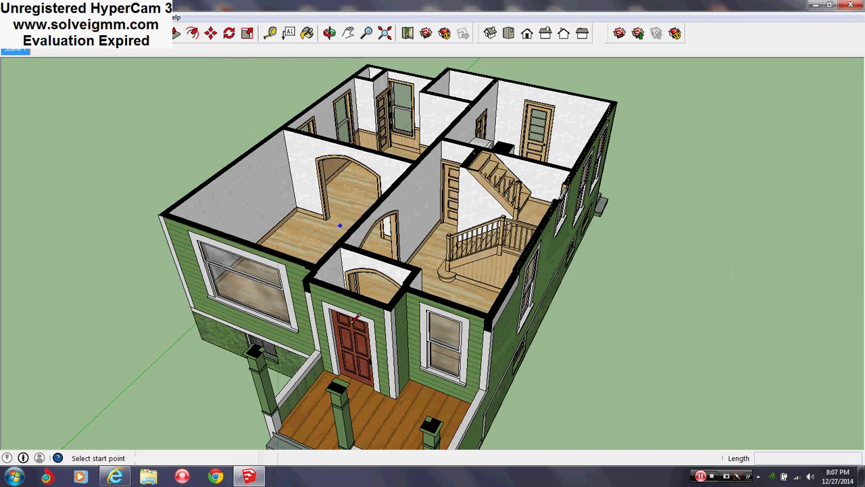
Move the lower edges of the interior wooden door's two bottom panels up by 3" along the blue axis
middle_drag(359, 371, 497, 175)
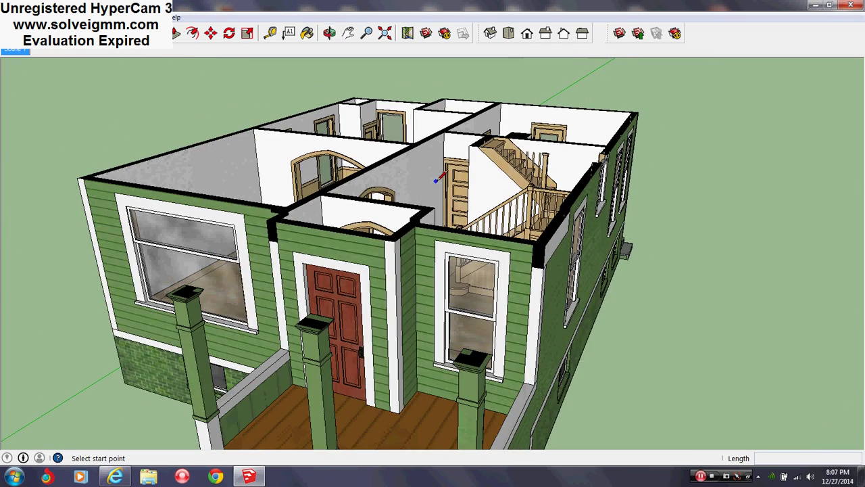
scroll(249, 289, up, 3)
middle_drag(249, 289, 119, 79)
scroll(450, 251, up, 5)
scroll(409, 245, up, 5)
key(space)
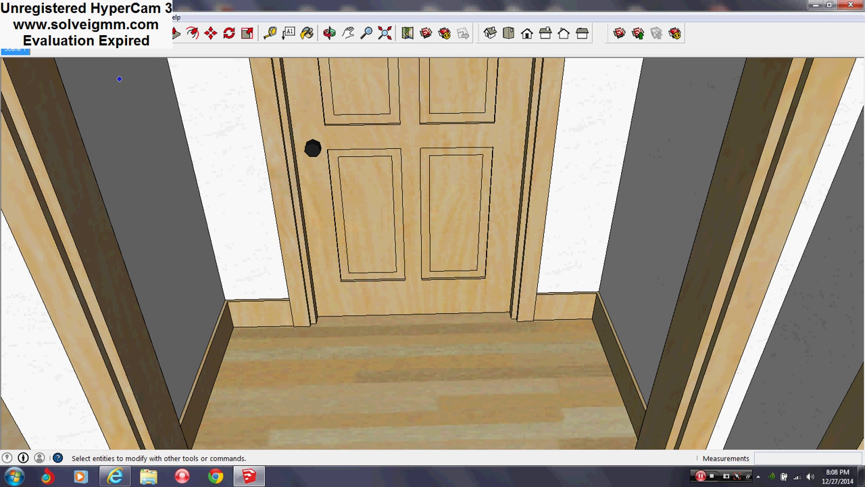
drag(325, 299, 494, 263)
click(211, 33)
click(497, 271)
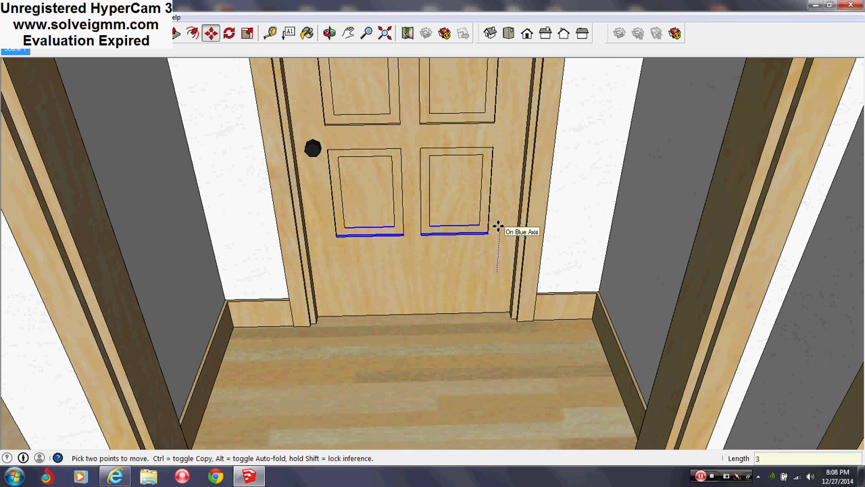
key(Return)
Select the edges between the red front door's lower panels and the panels above, and move them up by 2"
middle_drag(497, 226, 421, 324)
scroll(422, 327, up, 3)
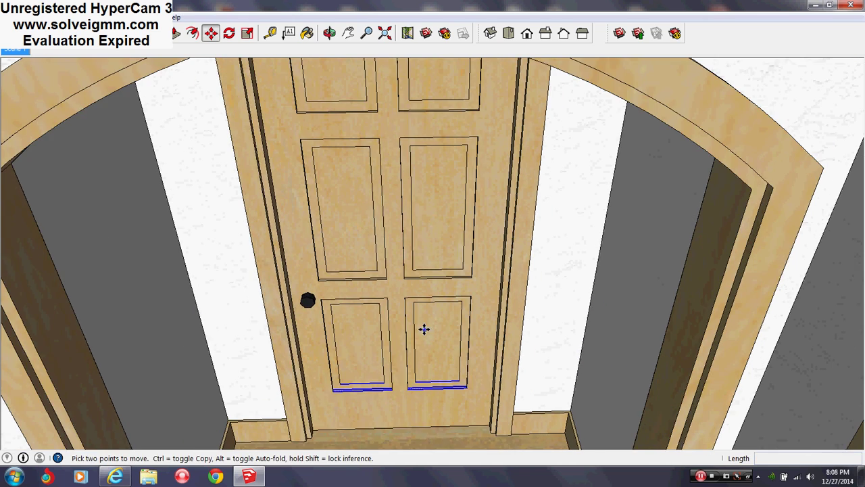
middle_drag(365, 323, 563, 228)
key(m)
middle_drag(498, 270, 527, 233)
key(space)
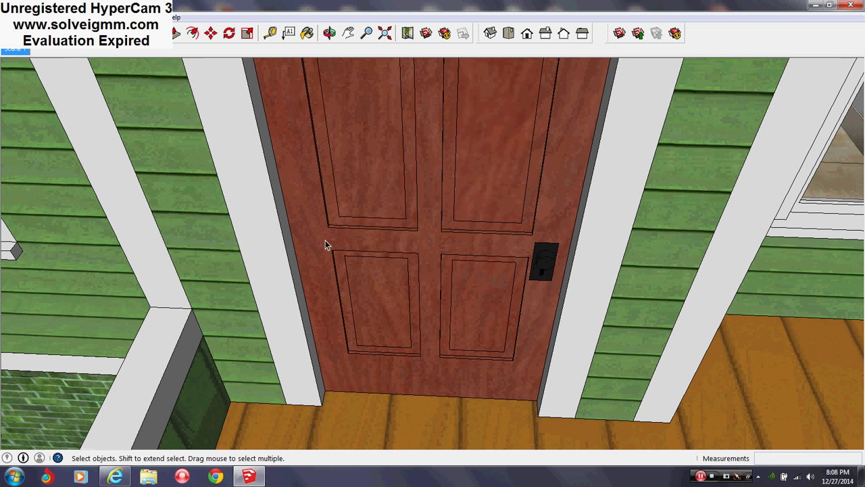
drag(316, 269, 535, 213)
click(211, 32)
middle_drag(217, 62, 365, 162)
click(350, 154)
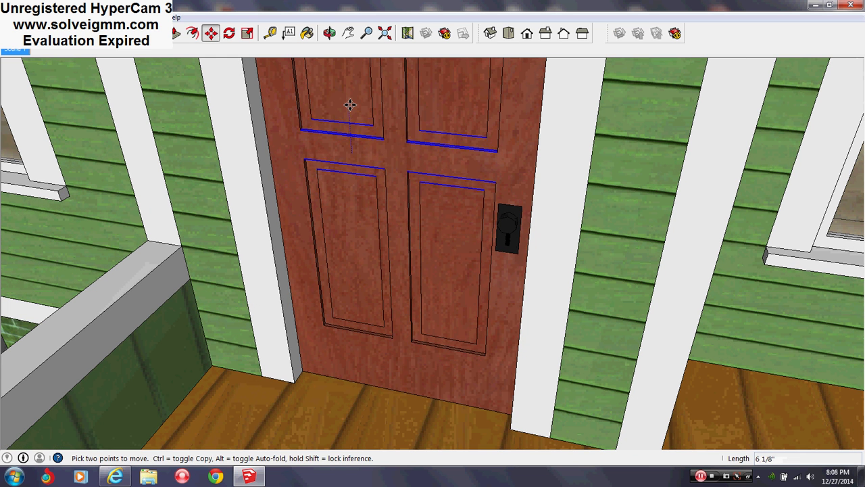
text(2)
key(Return)
Select the edges between the interior door's top and middle panels and move them up by 1"
middle_drag(349, 106, 378, 388)
key(space)
scroll(328, 374, up, 3)
drag(315, 376, 555, 349)
middle_drag(555, 348, 437, 127)
key(m)
scroll(396, 269, up, 3)
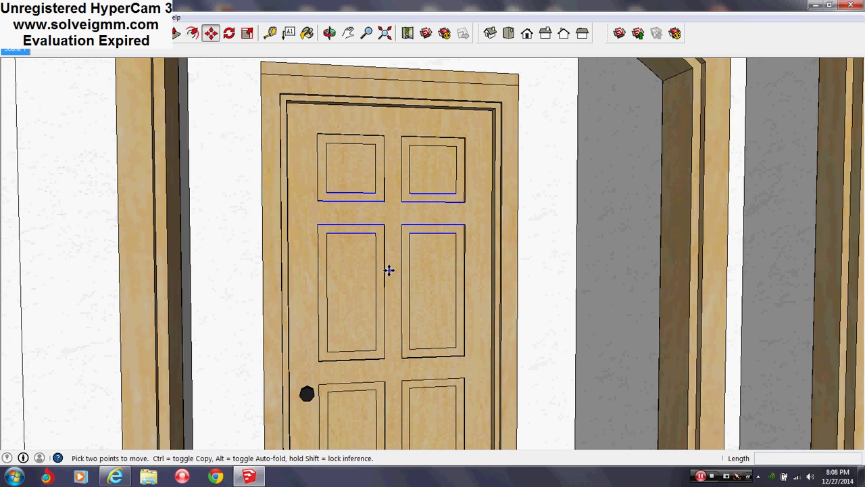
click(390, 270)
text(1)
key(Return)
Bring back the view of the complete house with its upper floor and roof
key(l)
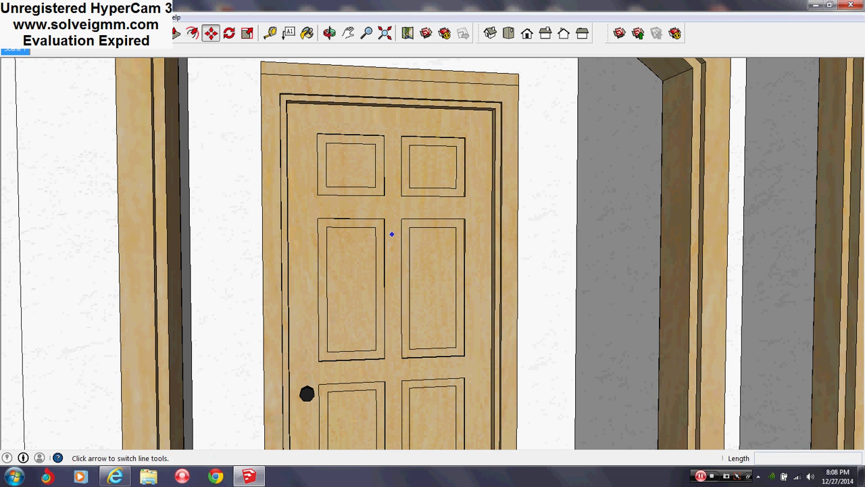
key(Page_Down)
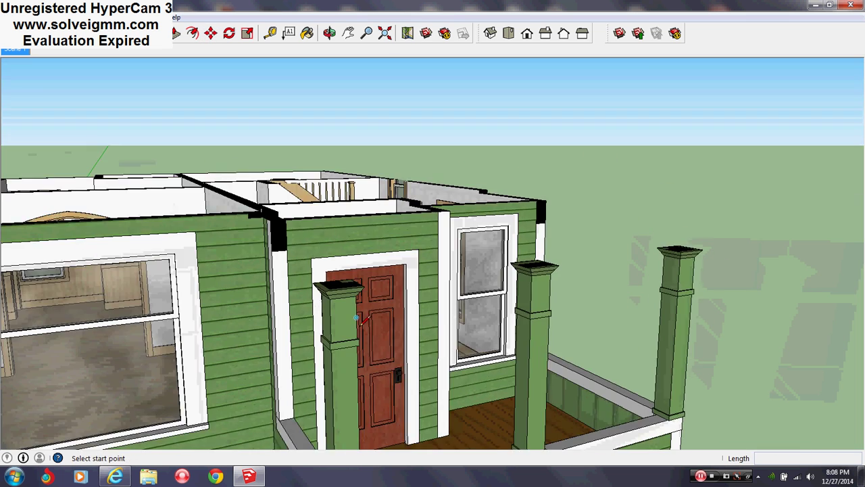
middle_drag(358, 317, 742, 386)
key(Page_Down)
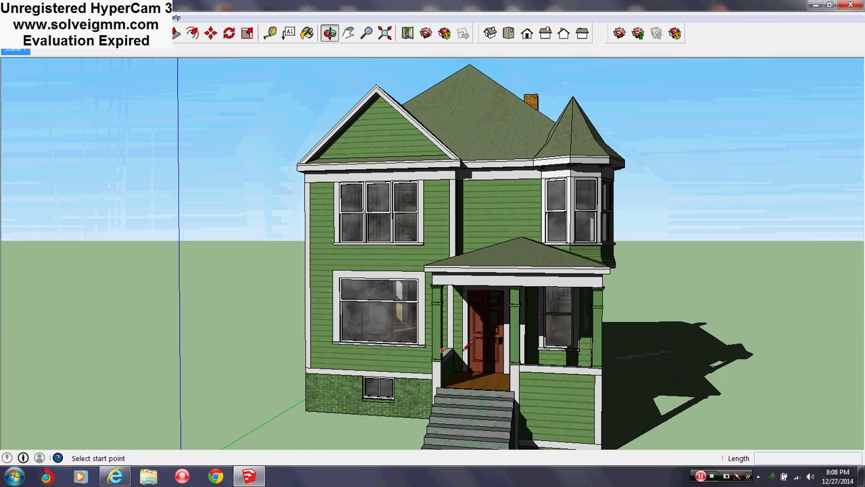
Examine the completed house from the front porch and along the shaded side wall and its windows
scroll(464, 322, down, 6)
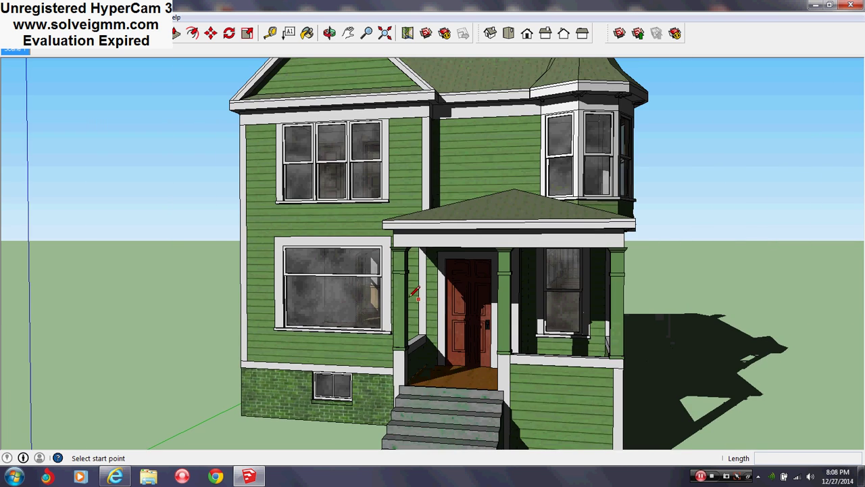
middle_drag(465, 322, 780, 180)
scroll(620, 273, up, 6)
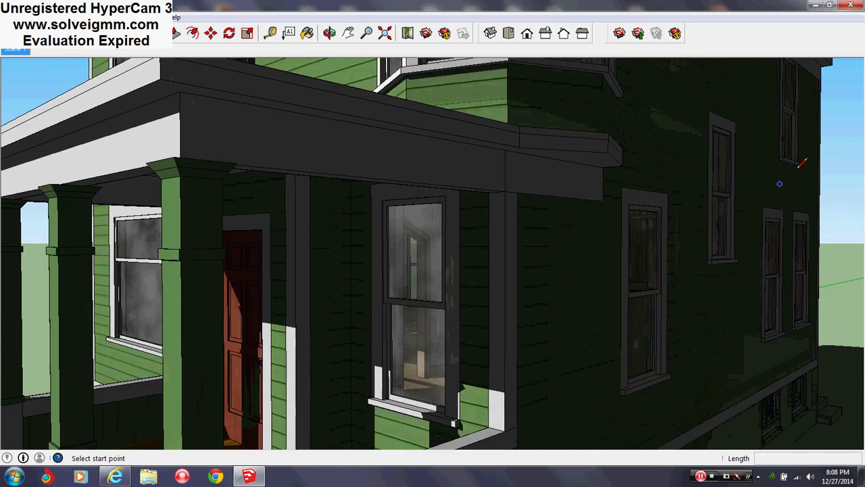
scroll(665, 137, up, 5)
scroll(406, 261, up, 8)
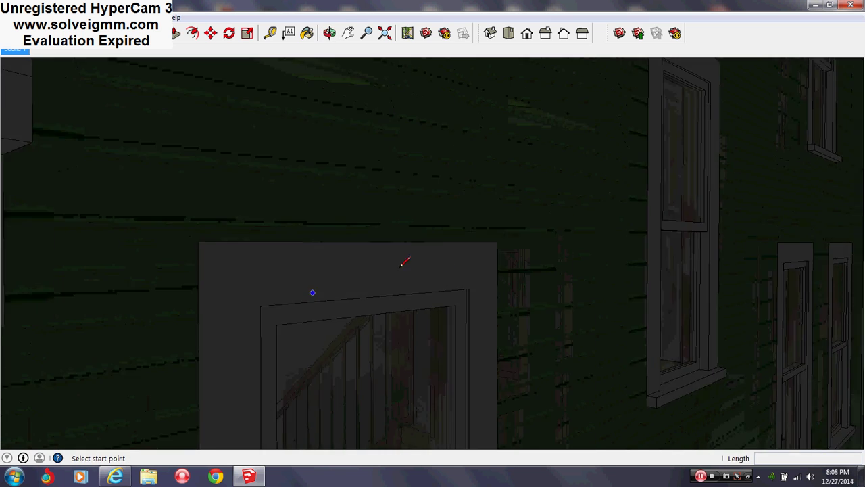
middle_drag(419, 263, 349, 321)
middle_drag(127, 332, 169, 244)
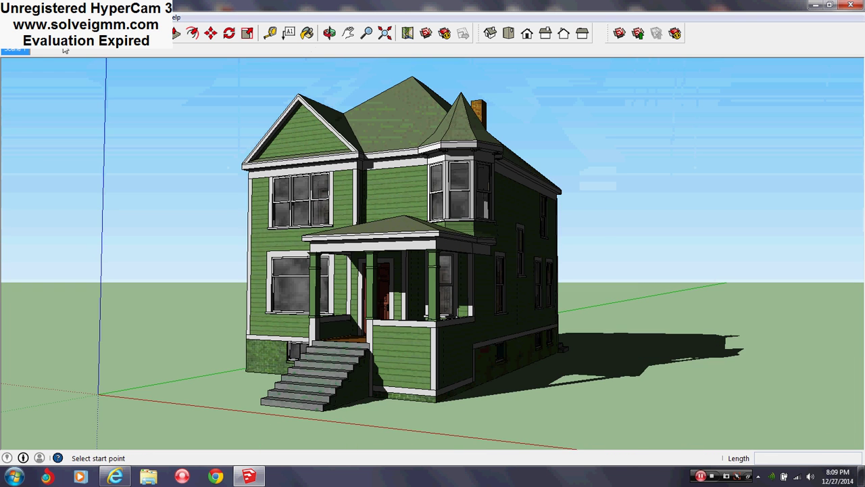
Recall the view of Scene 1 and delete that scene
click(27, 51)
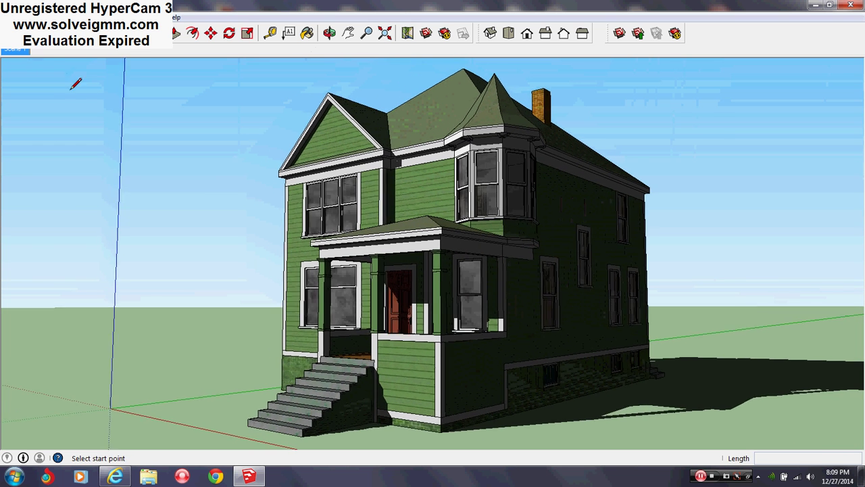
right_click(15, 50)
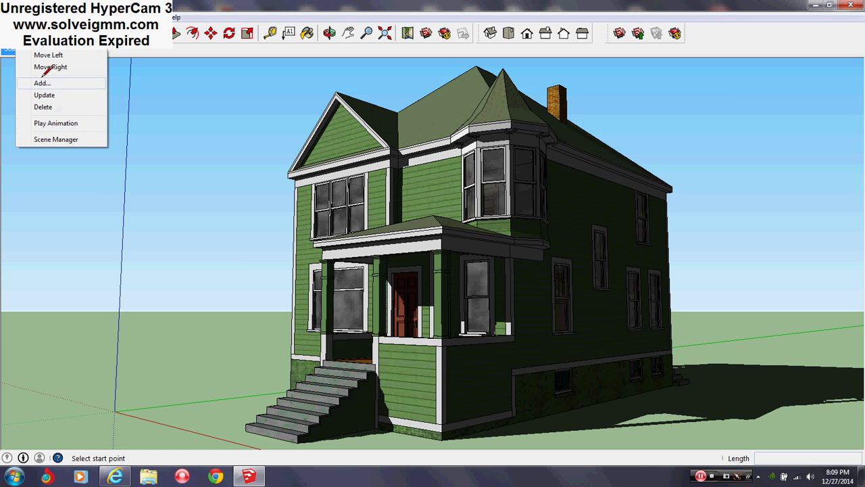
click(49, 107)
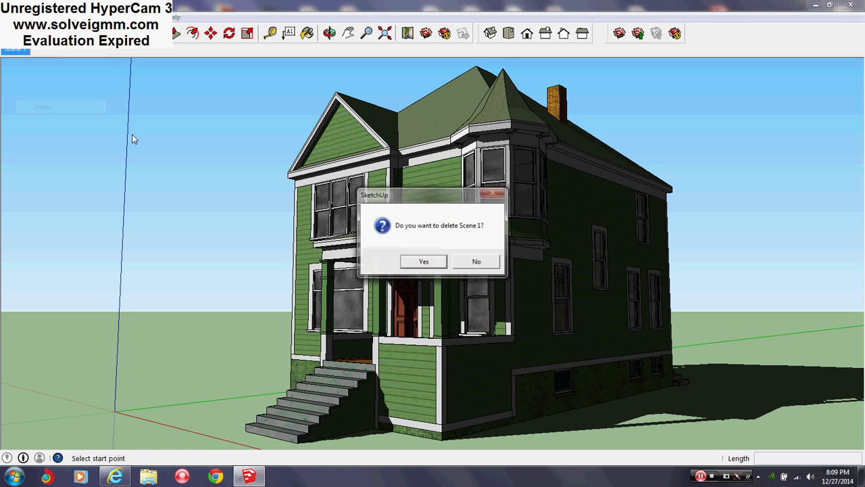
click(412, 257)
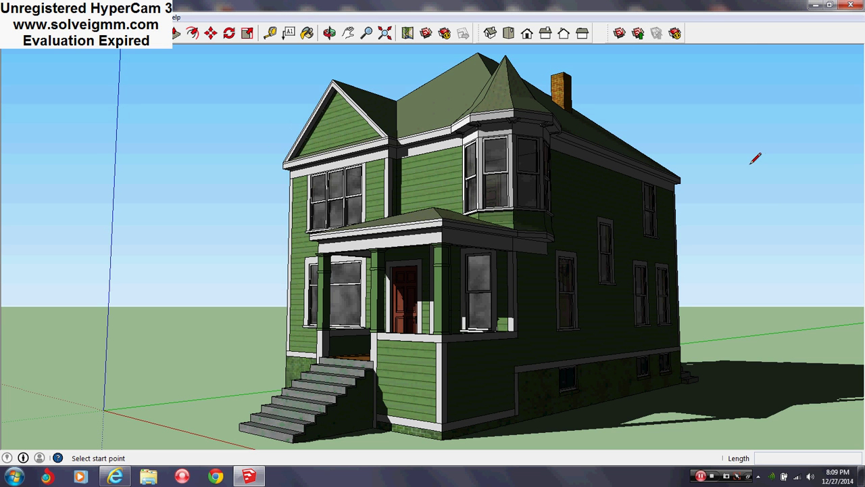
Share the model to 3D Warehouse, signing in with the Google Account password, and update the published Old House model
click(639, 34)
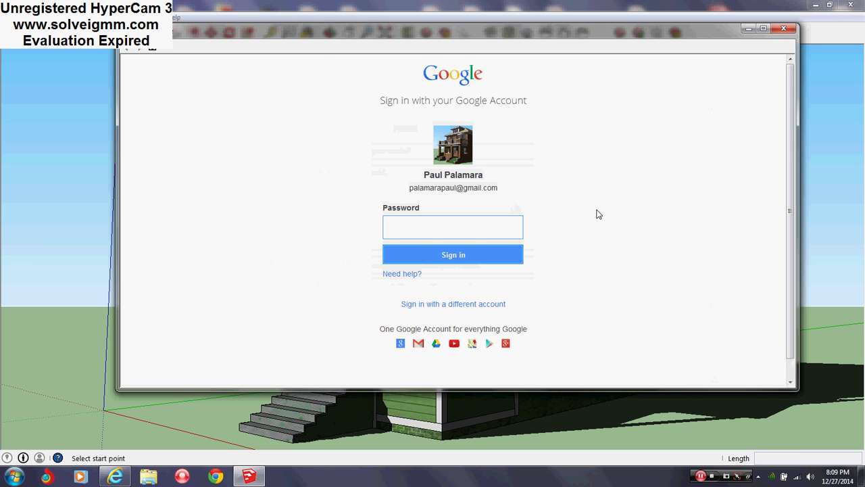
text(•••••••••••)
click(487, 256)
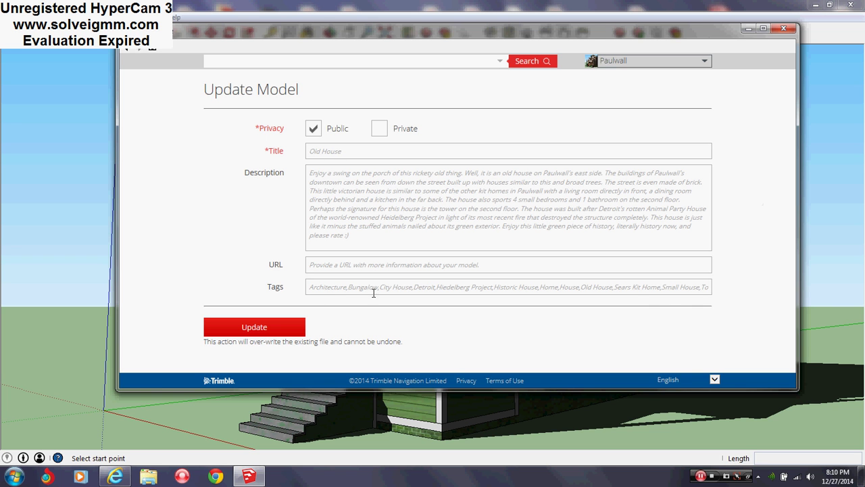
click(257, 332)
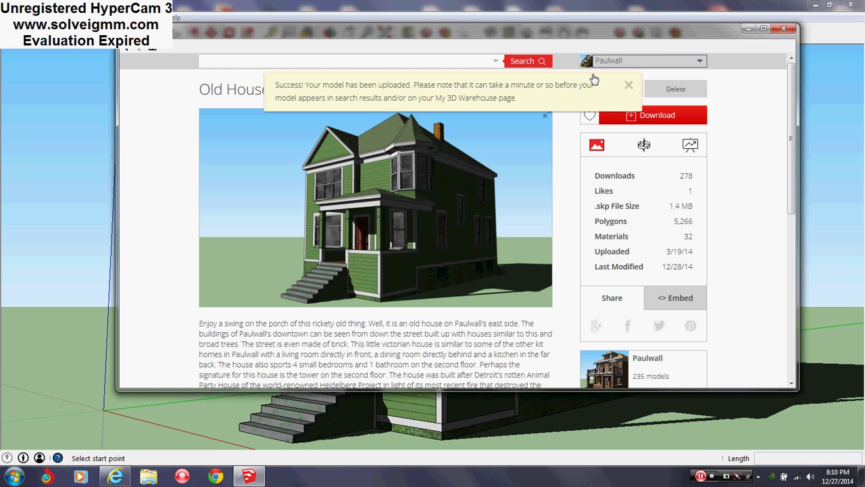
click(628, 85)
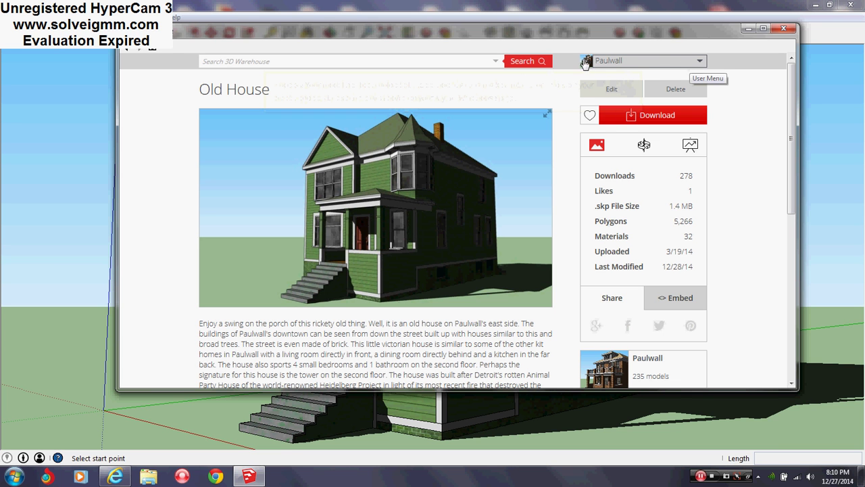
Sign out of 3D Warehouse and close its upload window
click(700, 64)
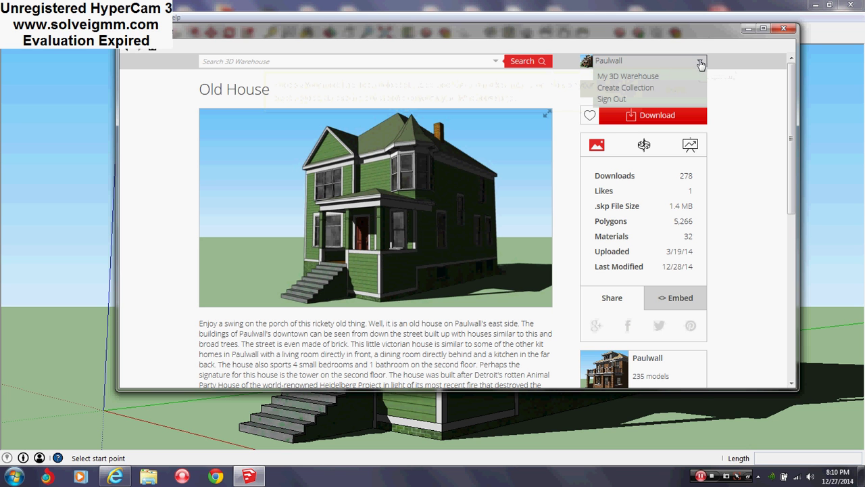
click(611, 99)
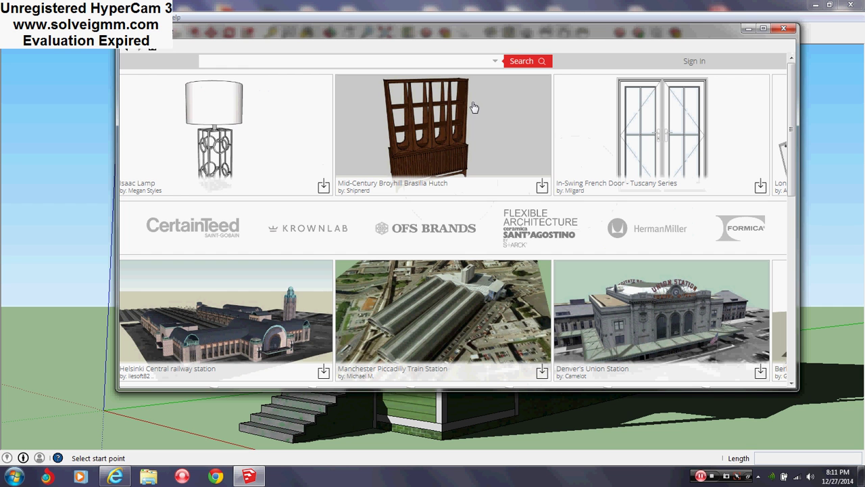
click(788, 29)
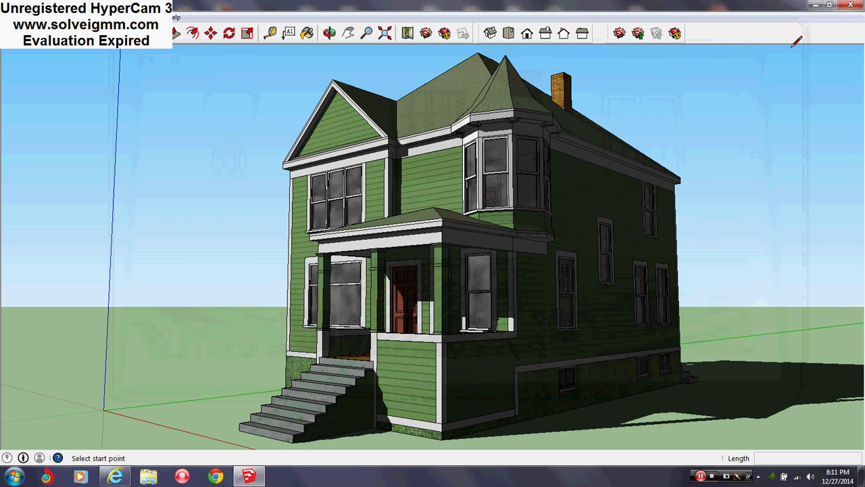
Close SketchUp and save the changes to House
click(848, 7)
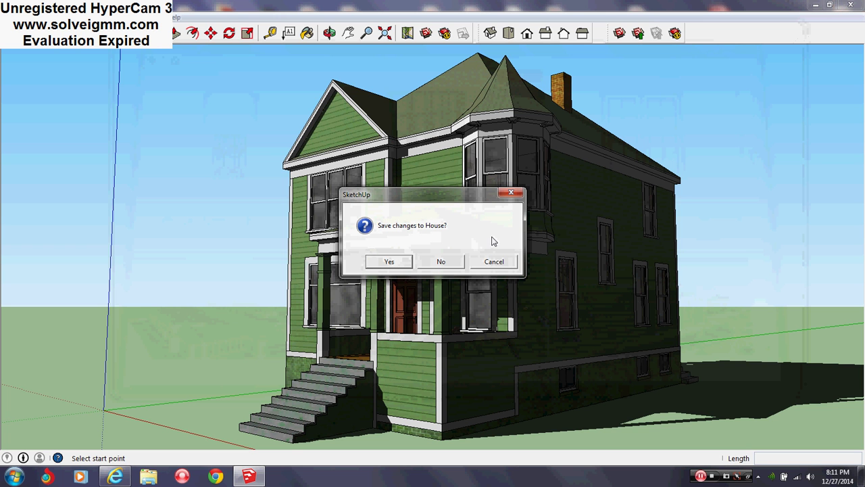
click(388, 261)
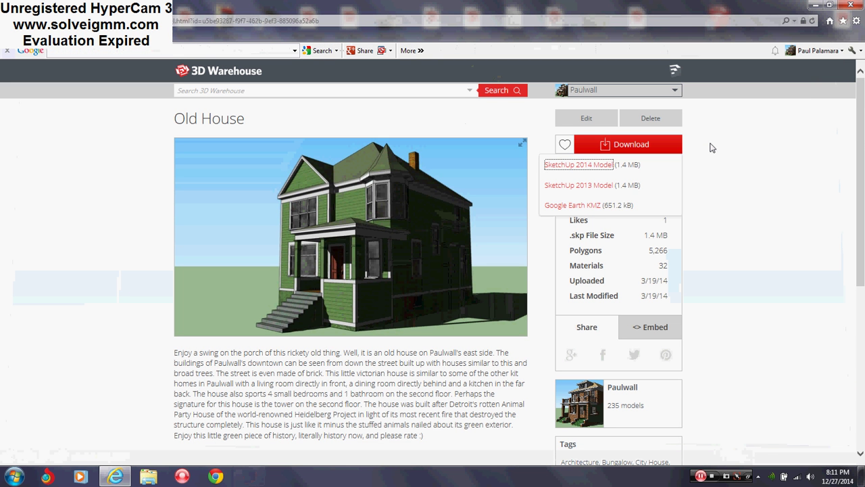
Dismiss the download options on the browser's Old House page and sign out of 3D Warehouse there
click(721, 141)
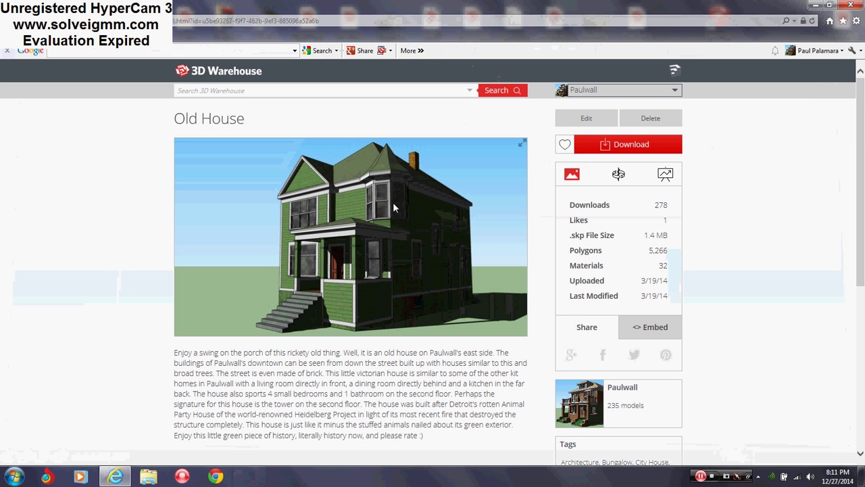
click(676, 94)
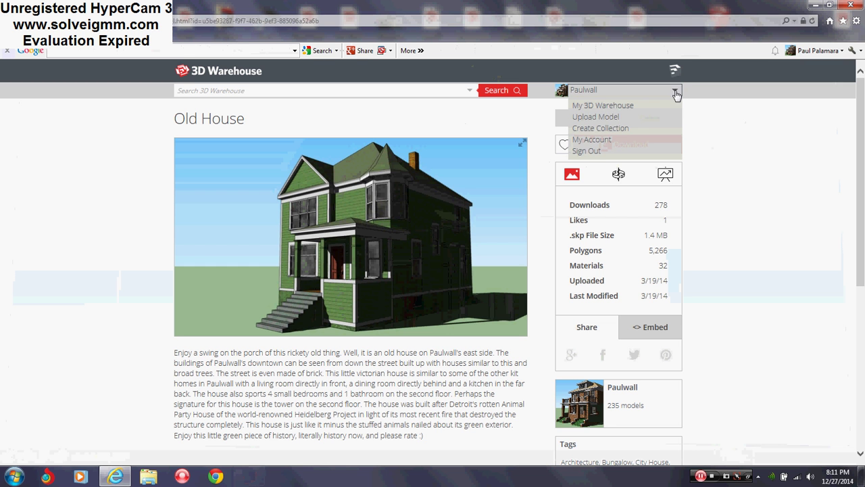
click(593, 152)
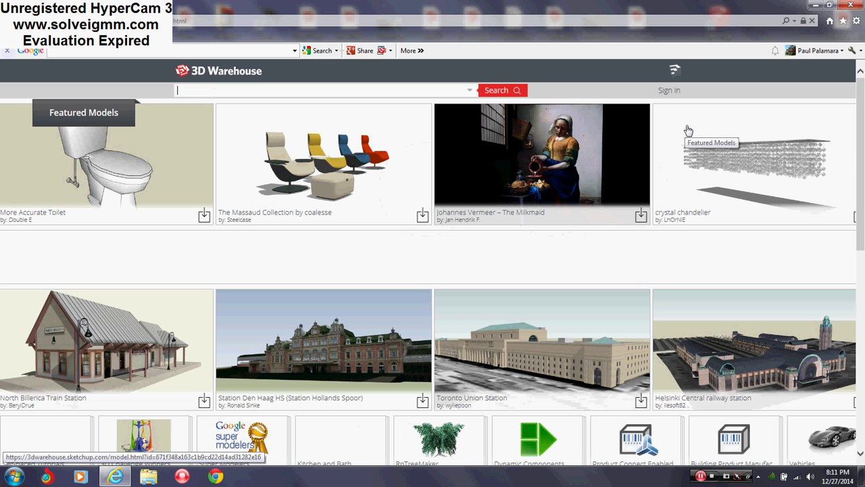
click(843, 52)
click(776, 108)
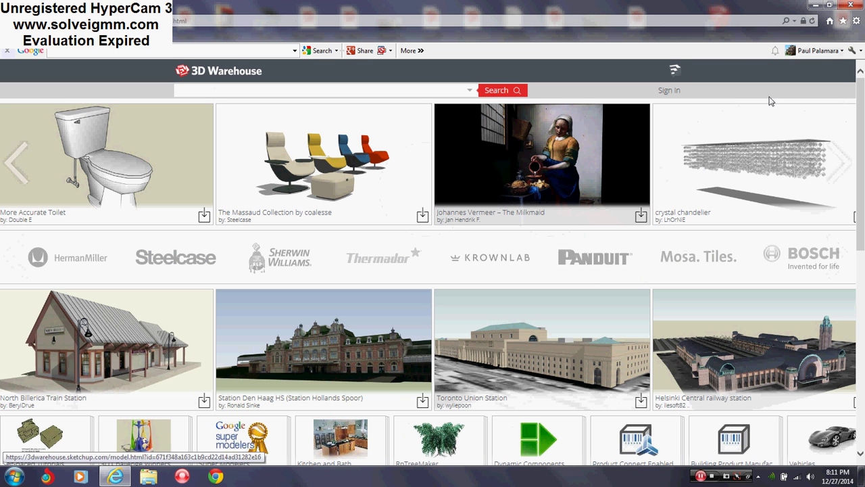